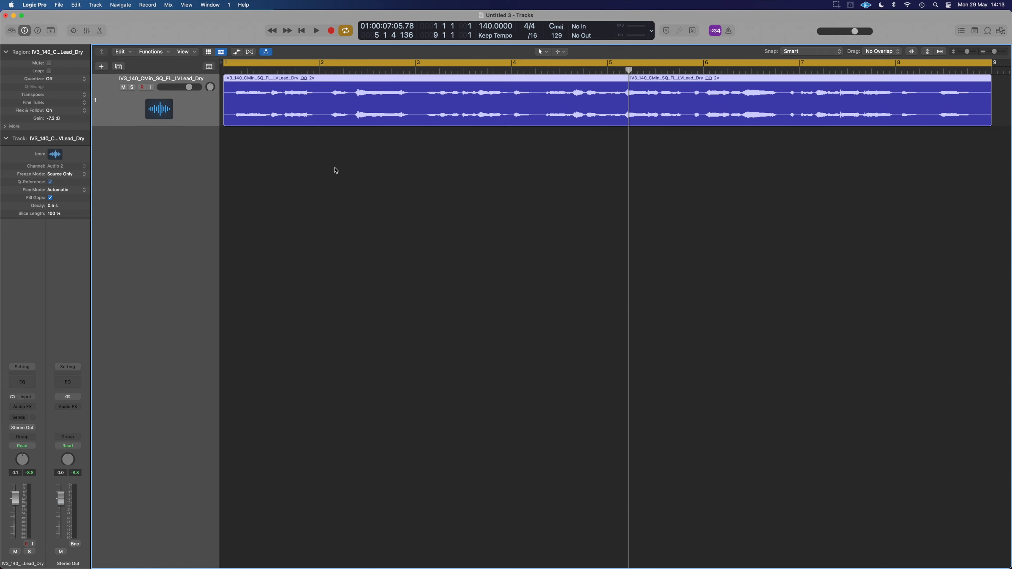
Step: Open the vocal region in the audio track editor, enable Flex and set its mode to Flex Pitch
key("e")
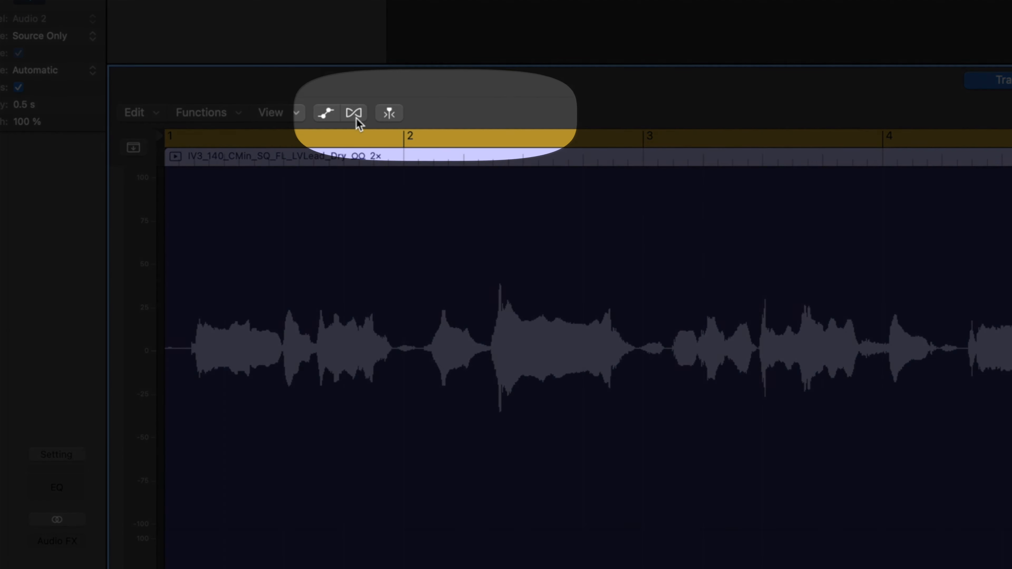
left_click(354, 113)
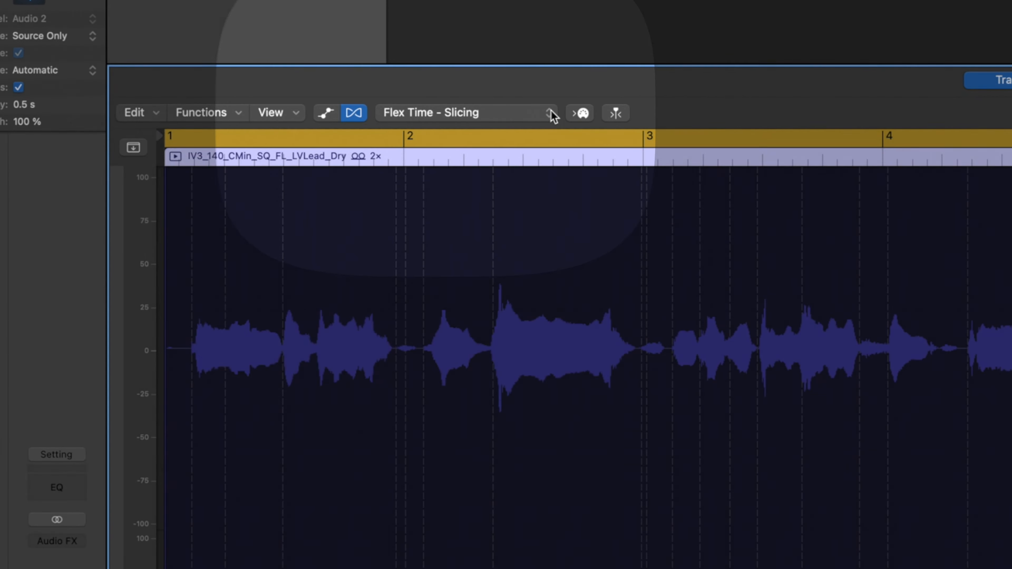
left_click(550, 113)
left_click(494, 62)
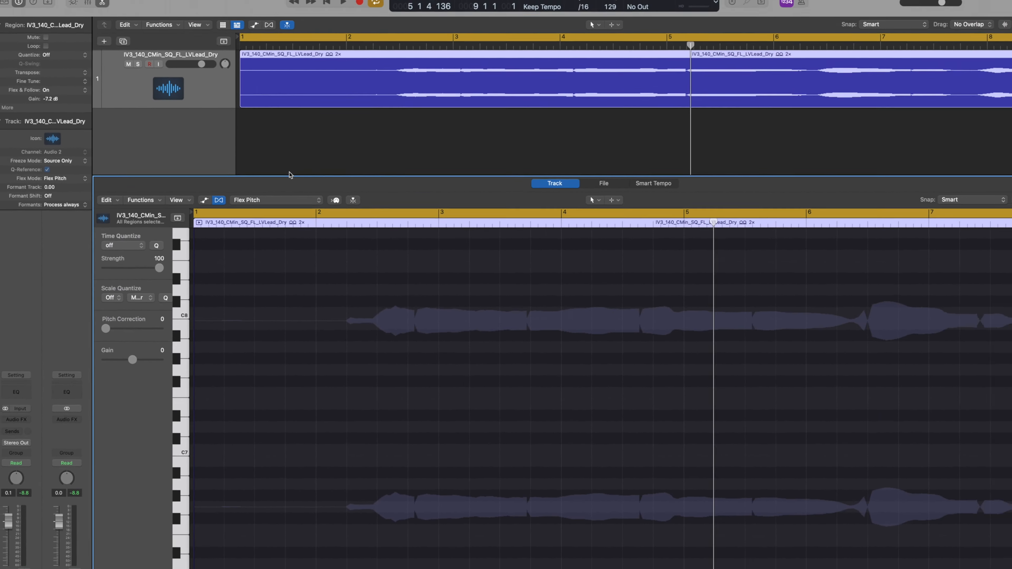
Step: Audition the vocal, place the playhead at bar 3 and examine the hotspot handles on the first note in bar 2
key("space")
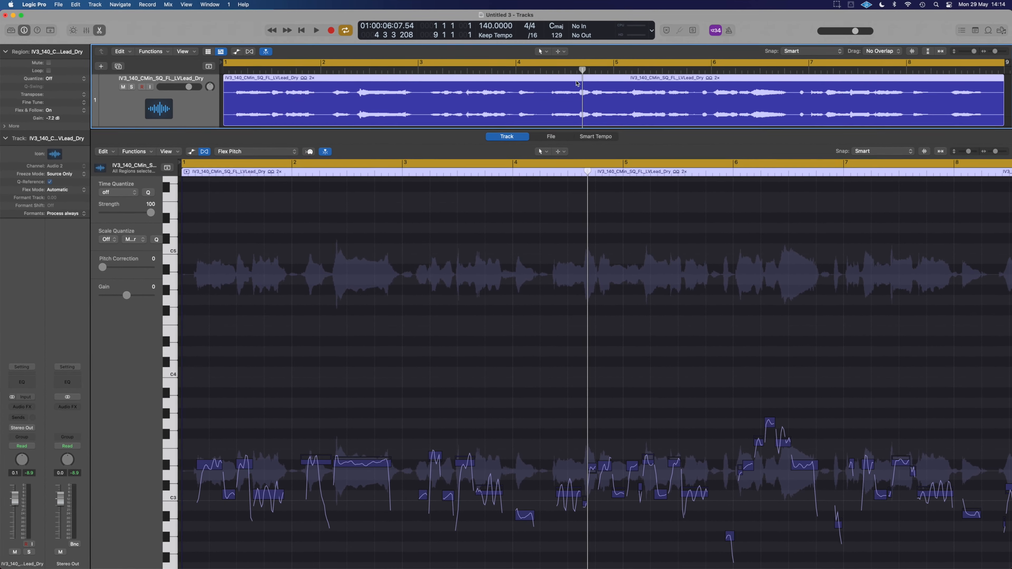
left_click_drag(583, 70, 424, 102)
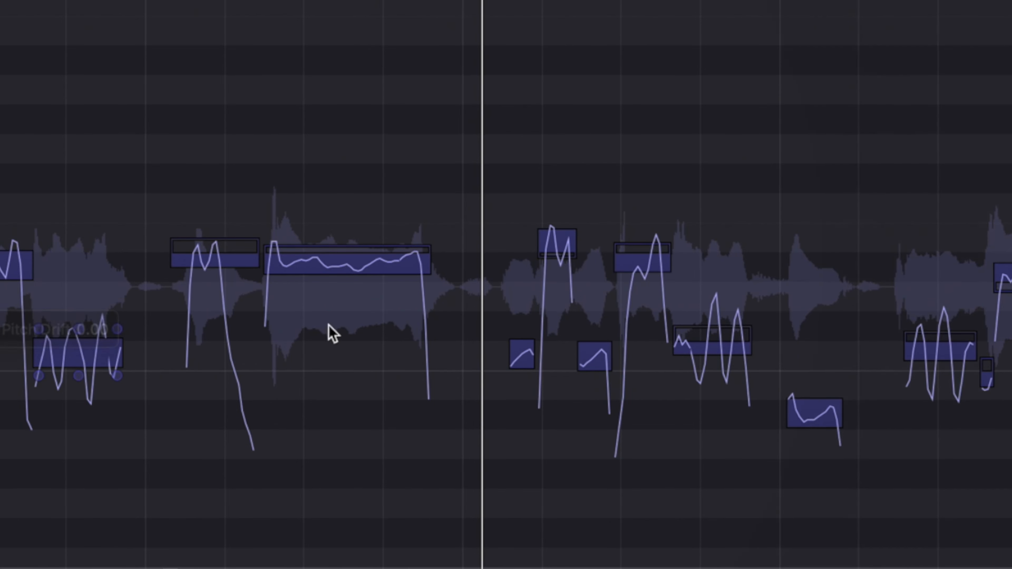
mouse_move(248, 276)
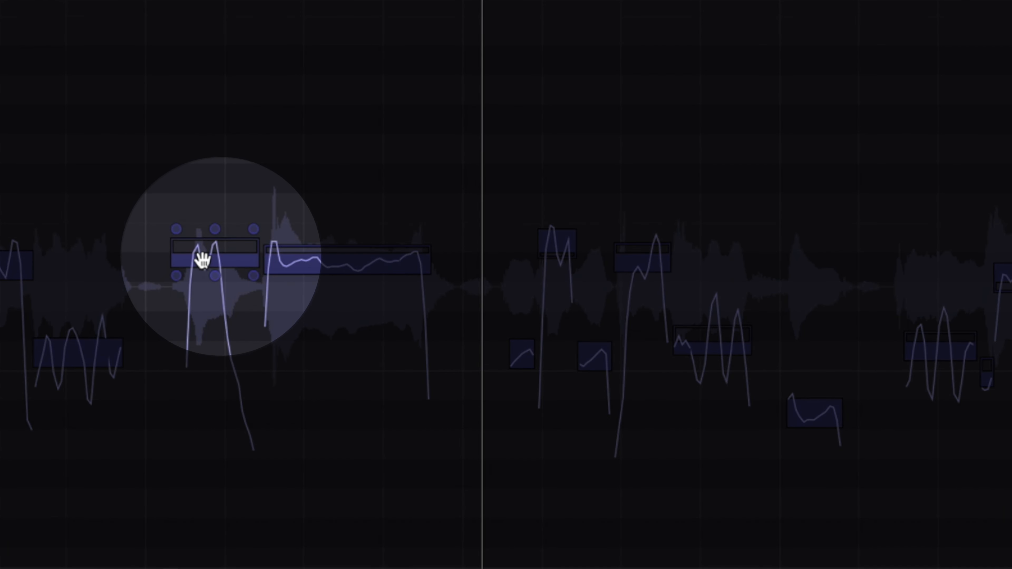
mouse_move(215, 276)
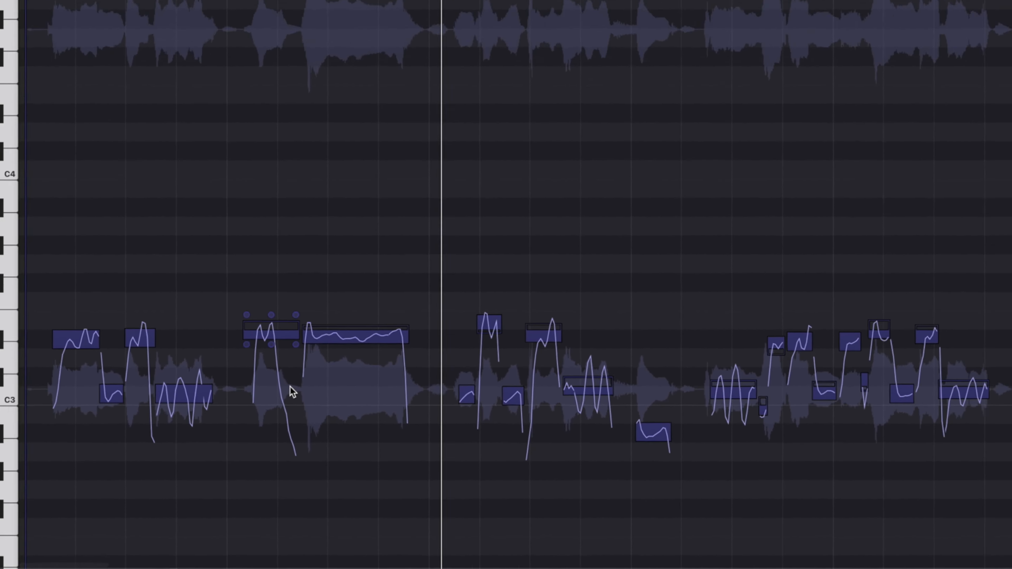
Step: Select the two pitch notes in bar 2 and examine their pitch curves at close range
scroll(326, 471, "up", 5)
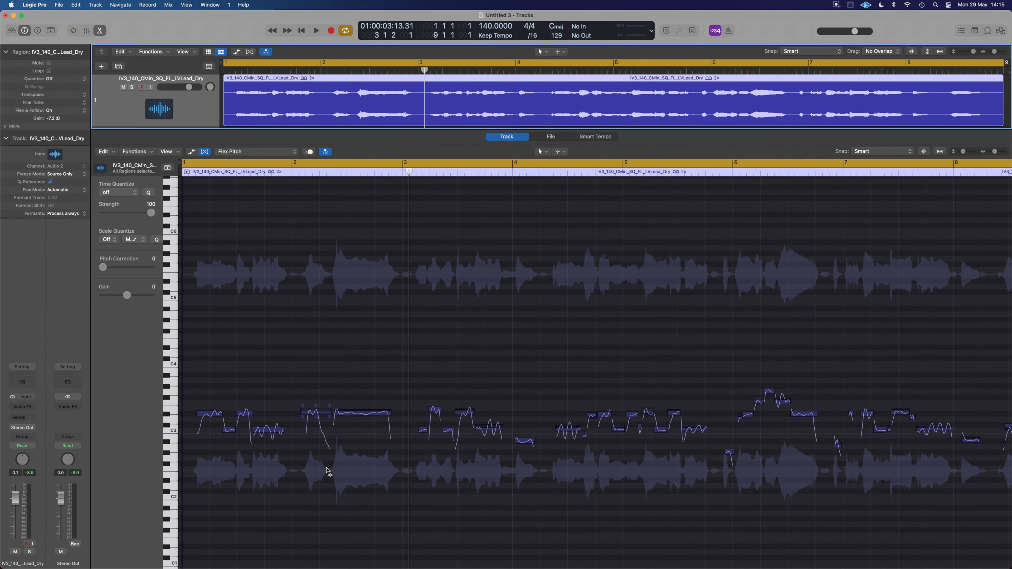
scroll(327, 471, "up", 5)
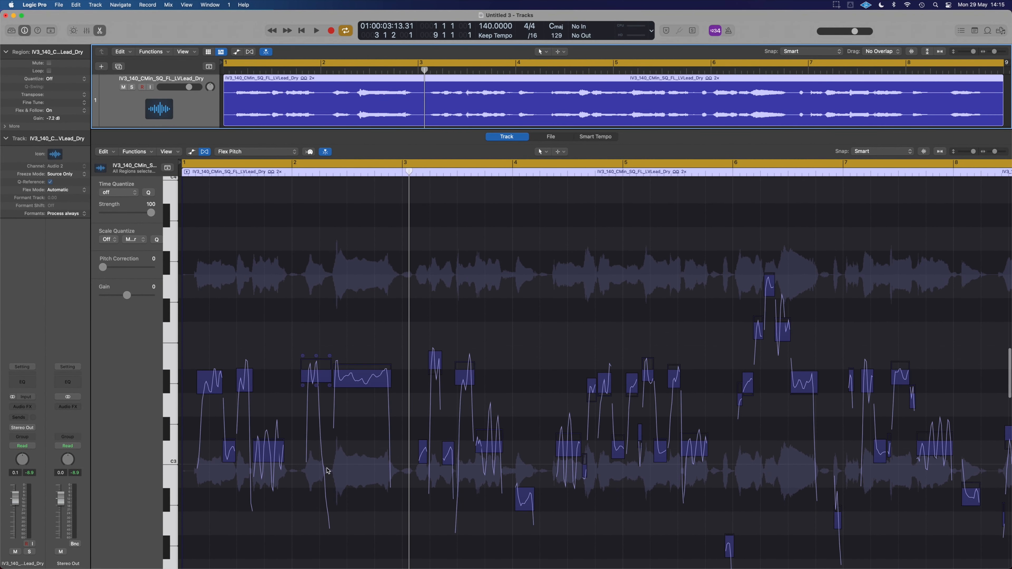
scroll(327, 470, "up", 3)
scroll(327, 471, "up", 5)
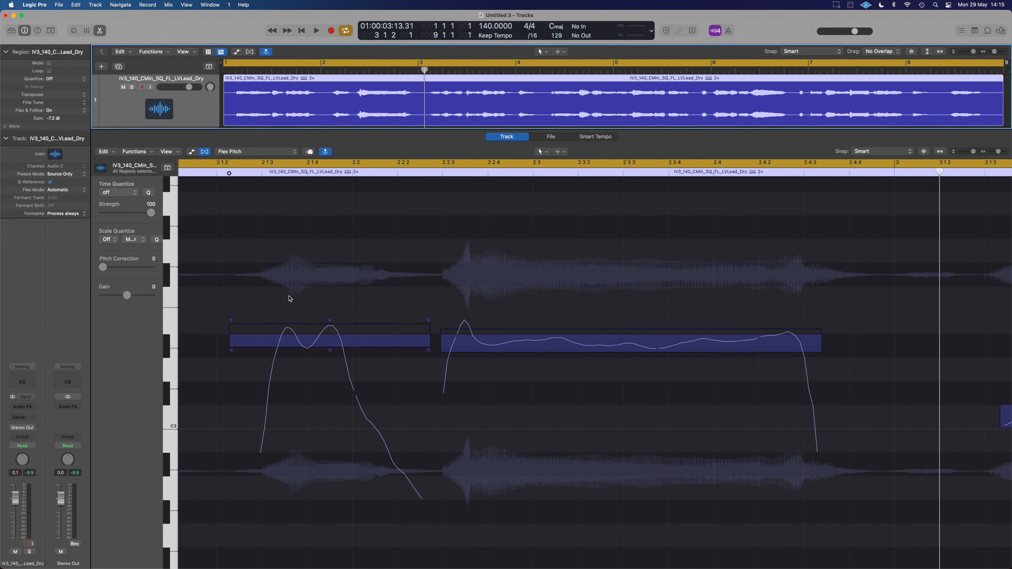
left_click_drag(223, 268, 618, 434)
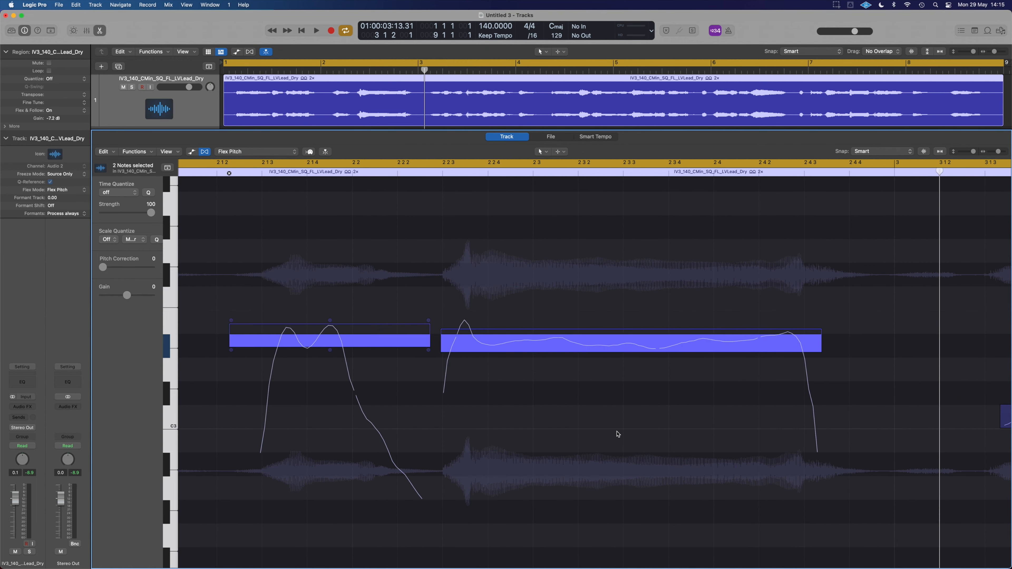
key("z")
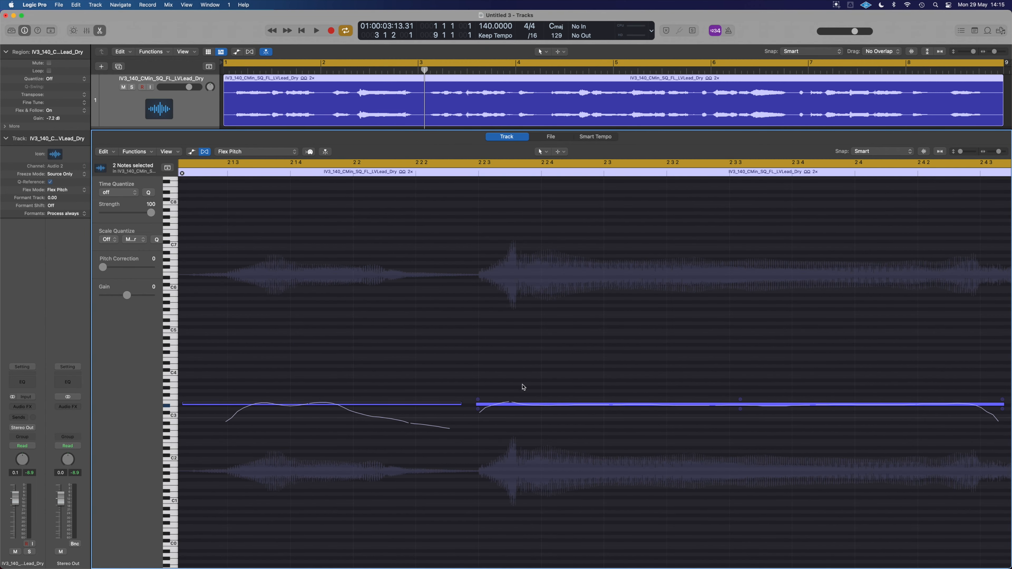
scroll(525, 382, "up", 5)
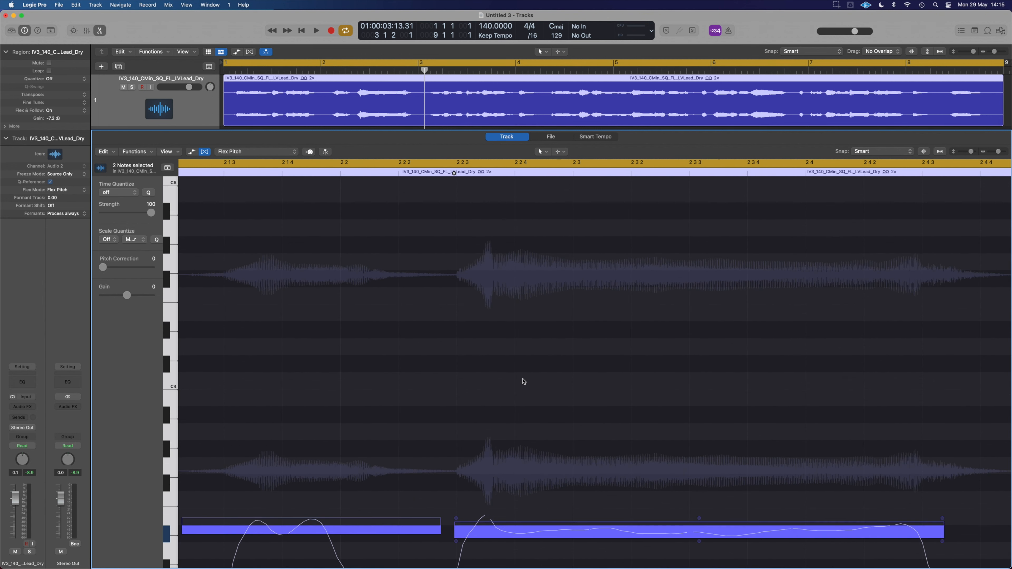
scroll(524, 382, "down", 7)
scroll(524, 381, "down", 5)
scroll(524, 382, "up", 5)
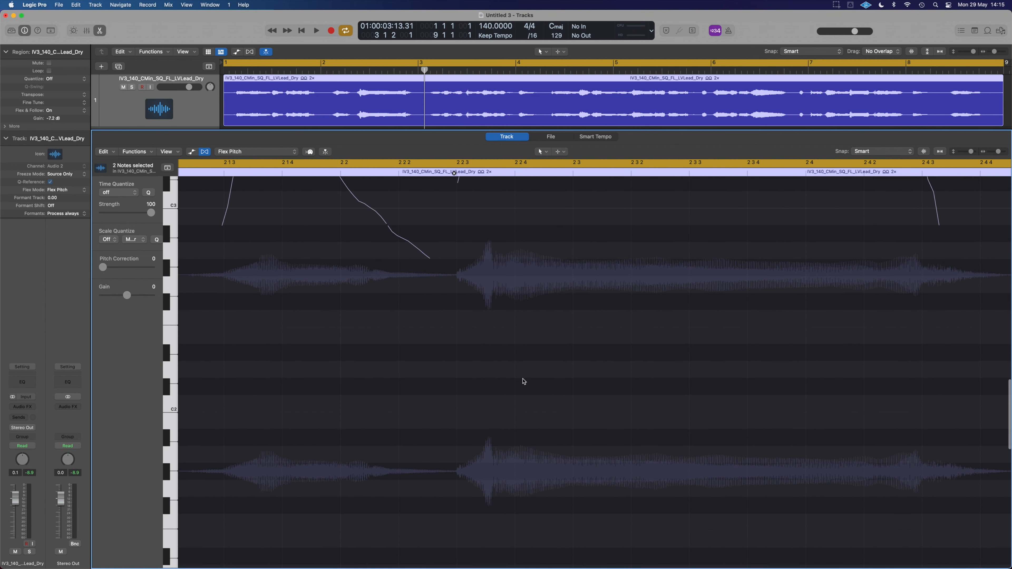
scroll(524, 382, "left", 5)
scroll(524, 381, "up", 7)
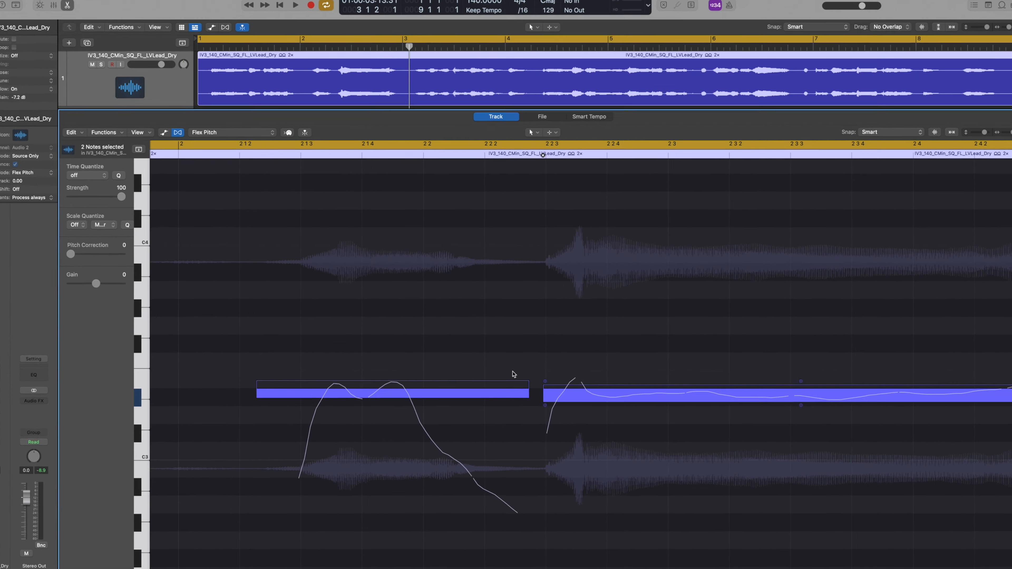
Step: Select only the first note in bar 2, inspect its lower hotspots such as vibrato, and clear the selection
left_click(523, 382)
left_click(439, 396)
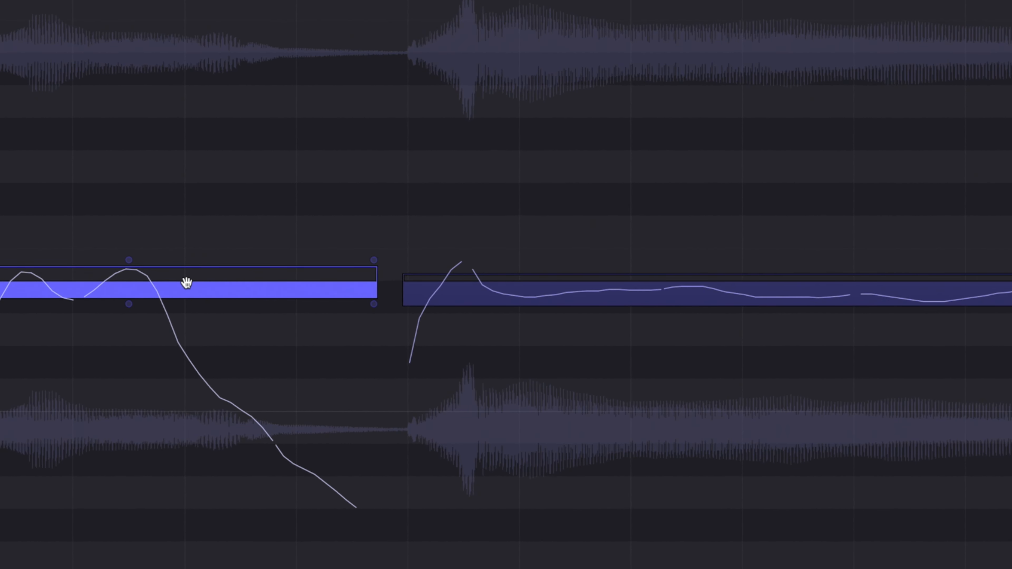
scroll(187, 283, "left", 15)
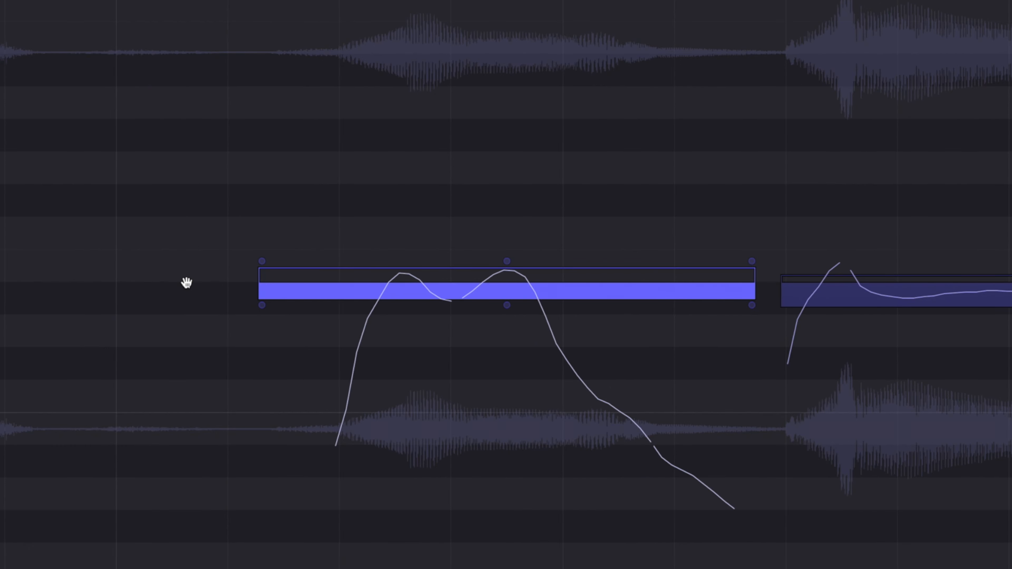
mouse_move(262, 315)
mouse_move(509, 312)
key("z")
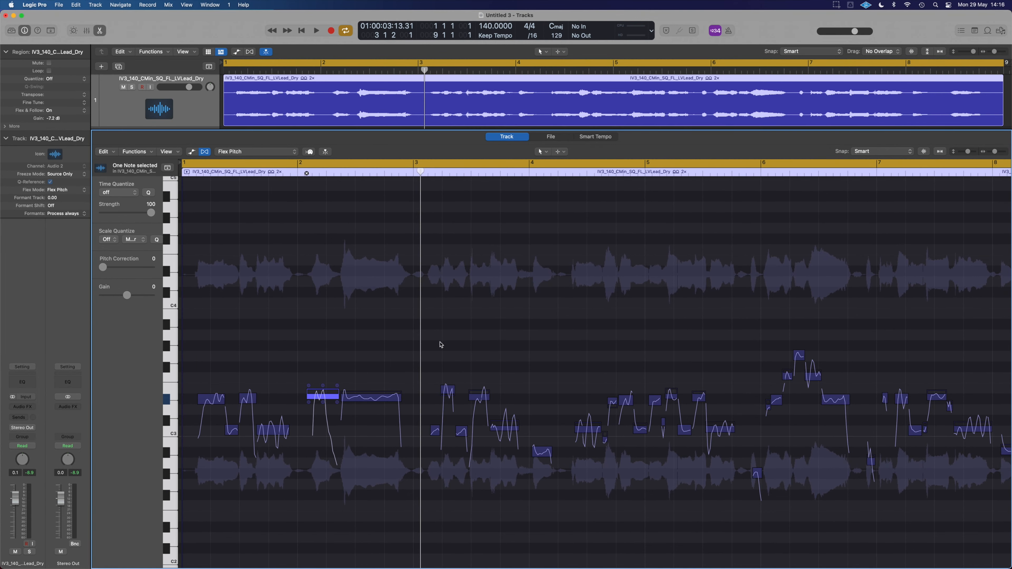
left_click(387, 361)
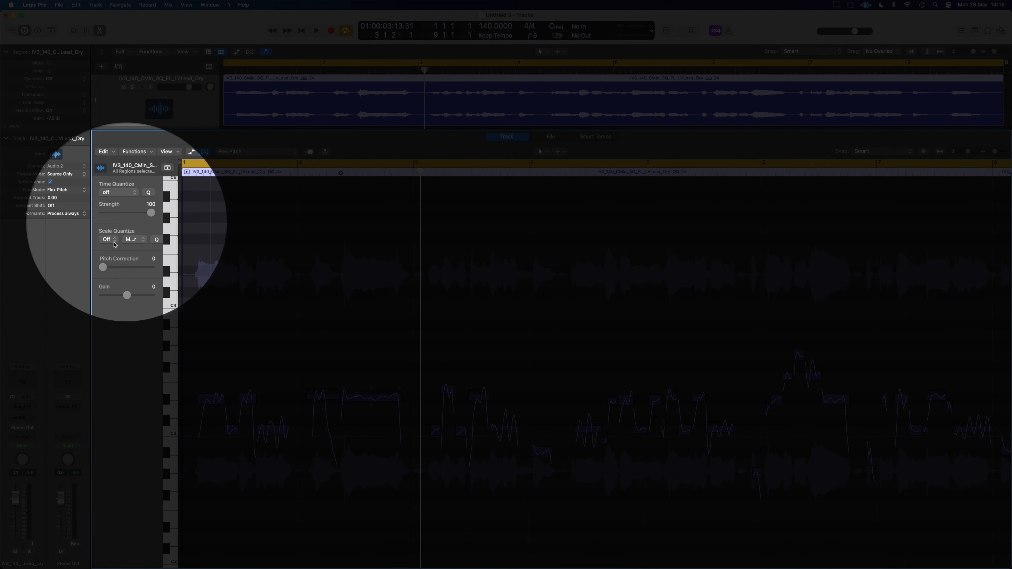
Step: Set the Scale Quantize scale to Natural Minor with C as the root
left_click(138, 241)
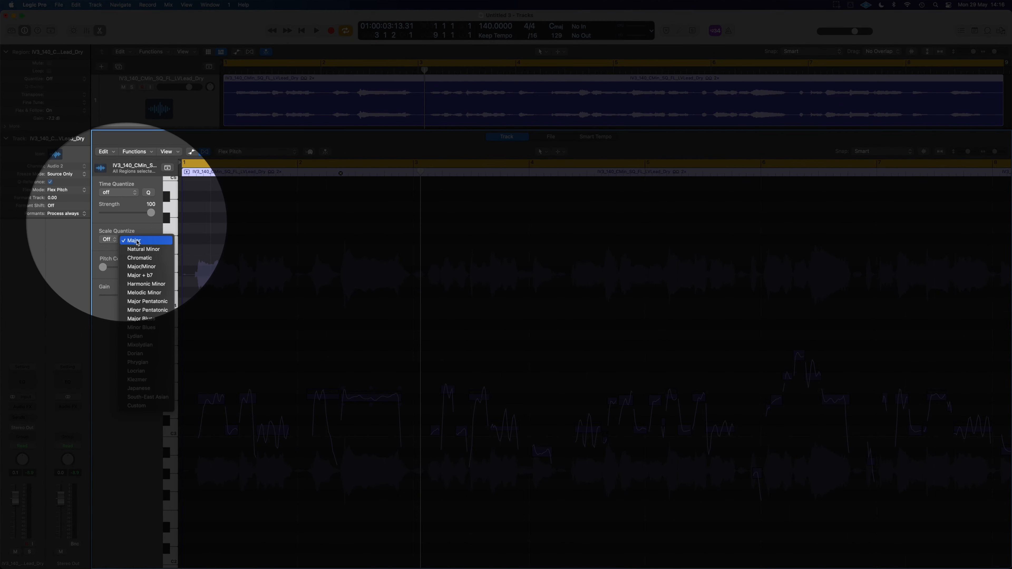
left_click(142, 251)
left_click(107, 240)
left_click(107, 171)
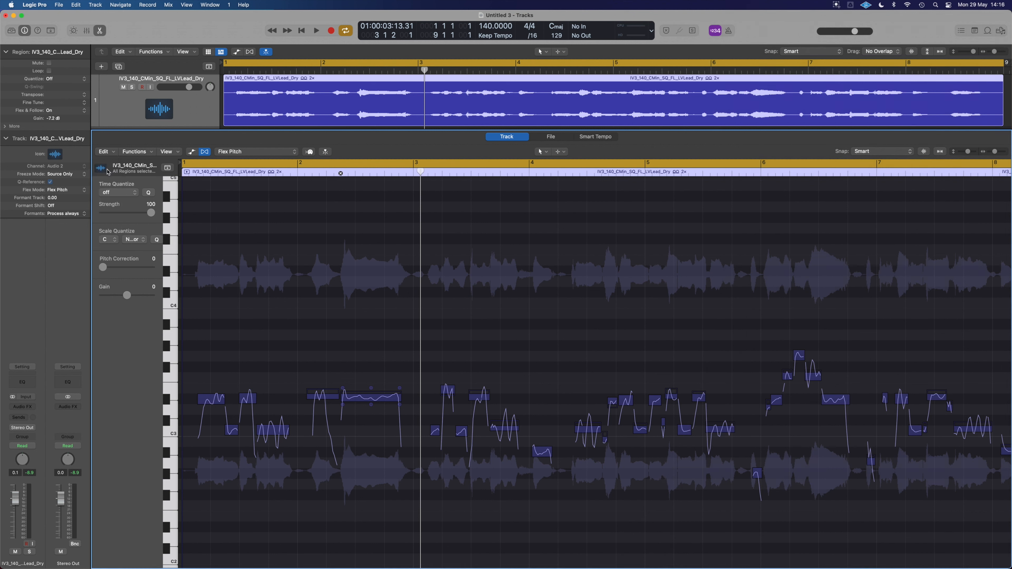
Step: Clear the selection of the two notes in bar 2 and scale-quantize all of the vocal's pitch notes
left_click_drag(302, 369, 376, 415)
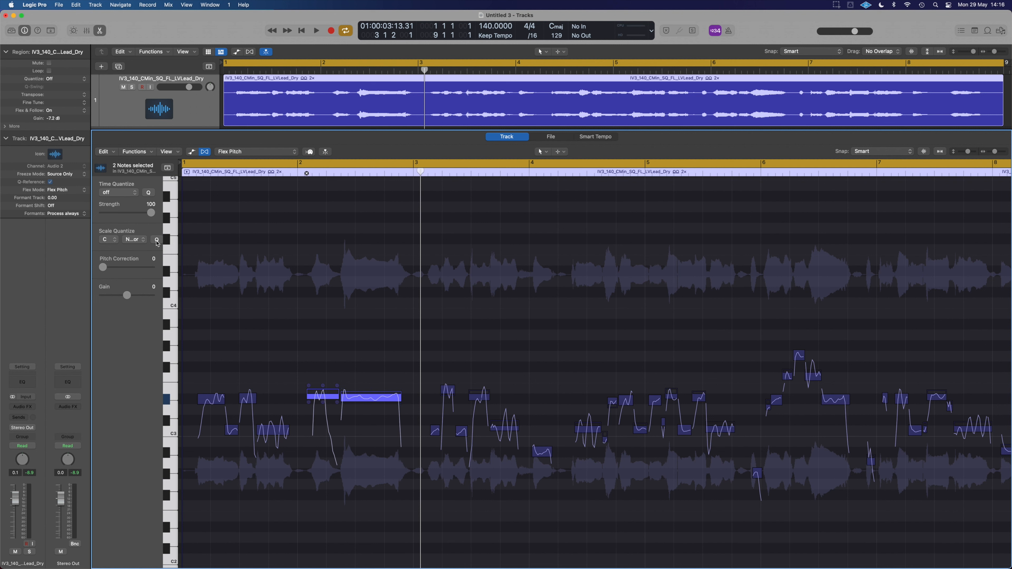
left_click(310, 365)
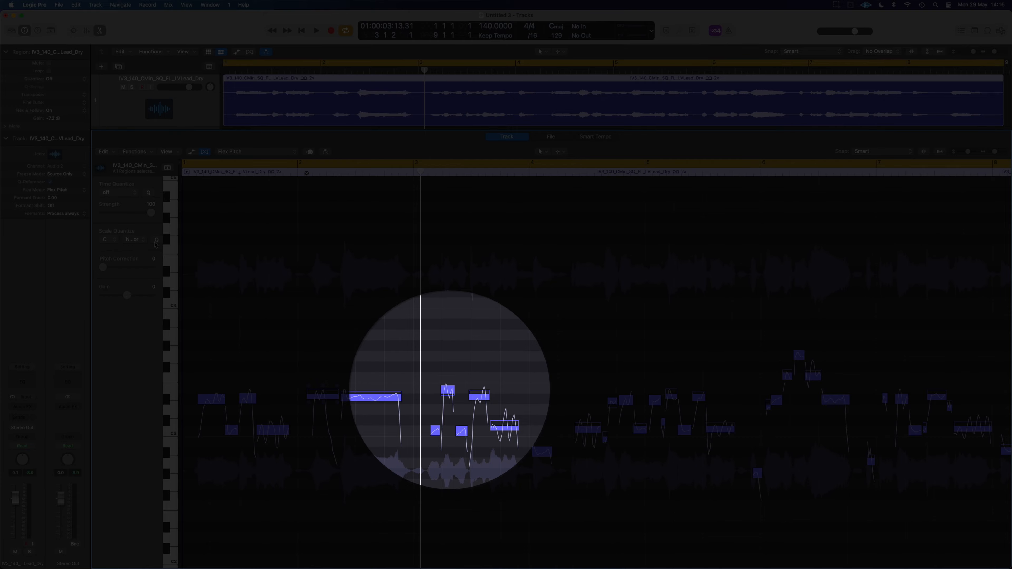
left_click(155, 242)
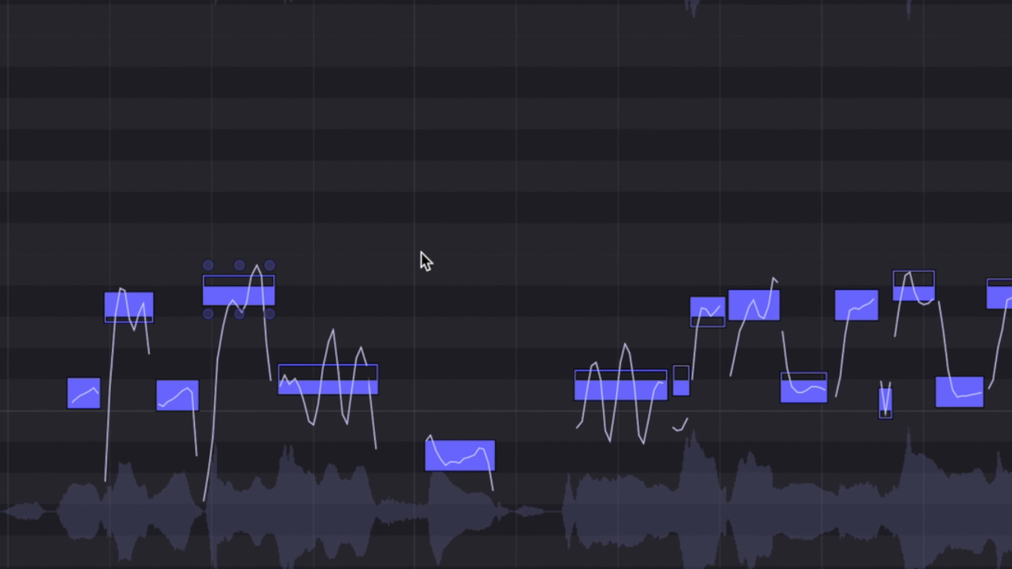
Step: Set all selected notes to perfect pitch, deselect them and snap the vocal's notes to the C natural minor scale again
right_click(425, 261)
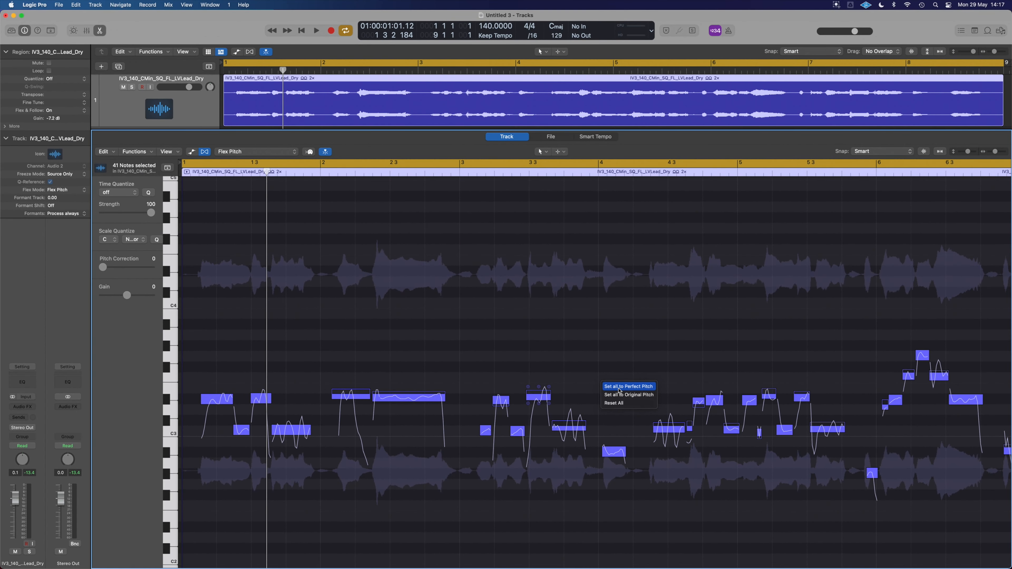
left_click(619, 387)
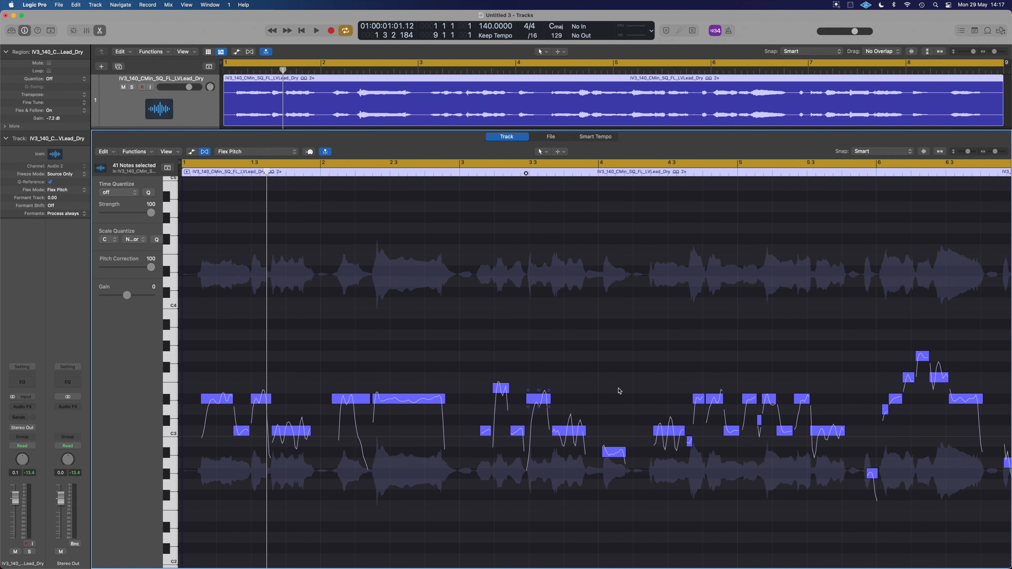
left_click(263, 271)
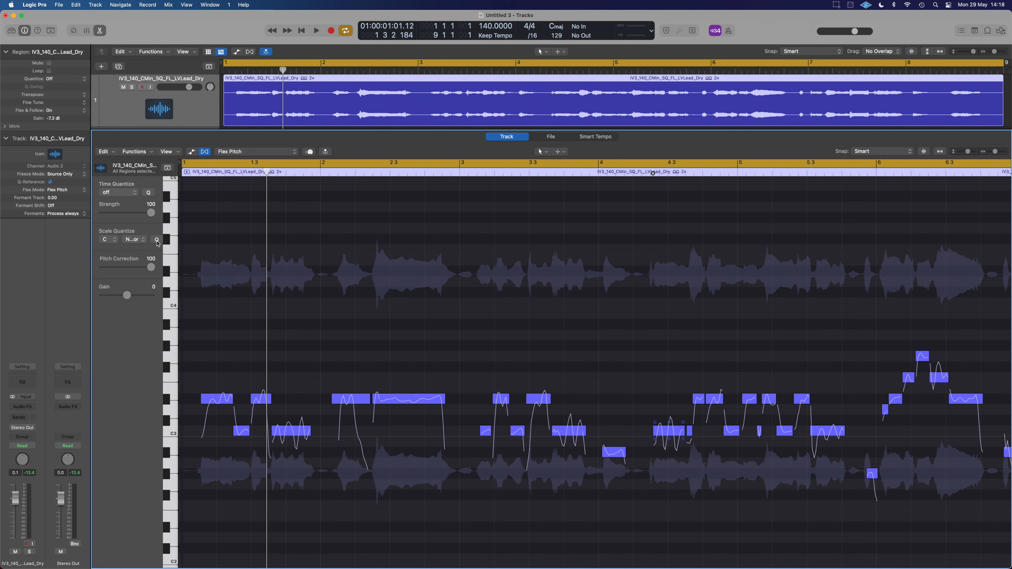
Step: Play the looped section and compare the Flex Pitch track with the Pitch Correction track by soloing them in turn
key("space")
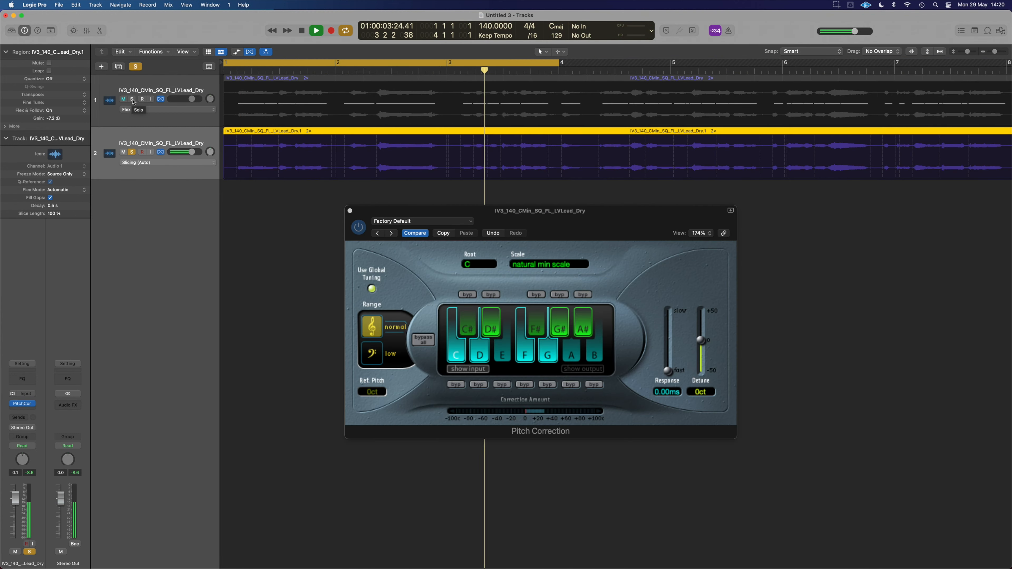
left_click(132, 99)
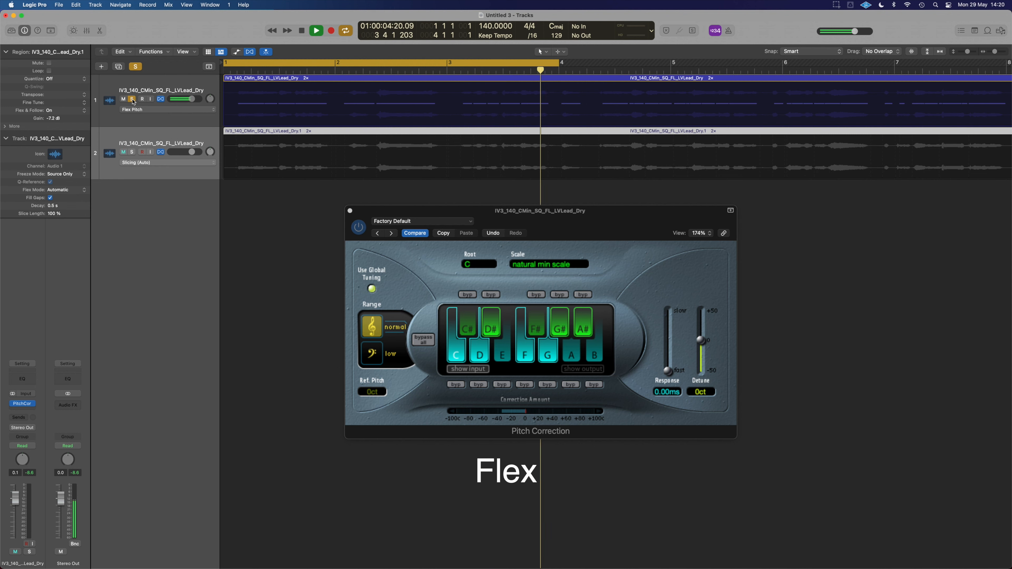
left_click(132, 152)
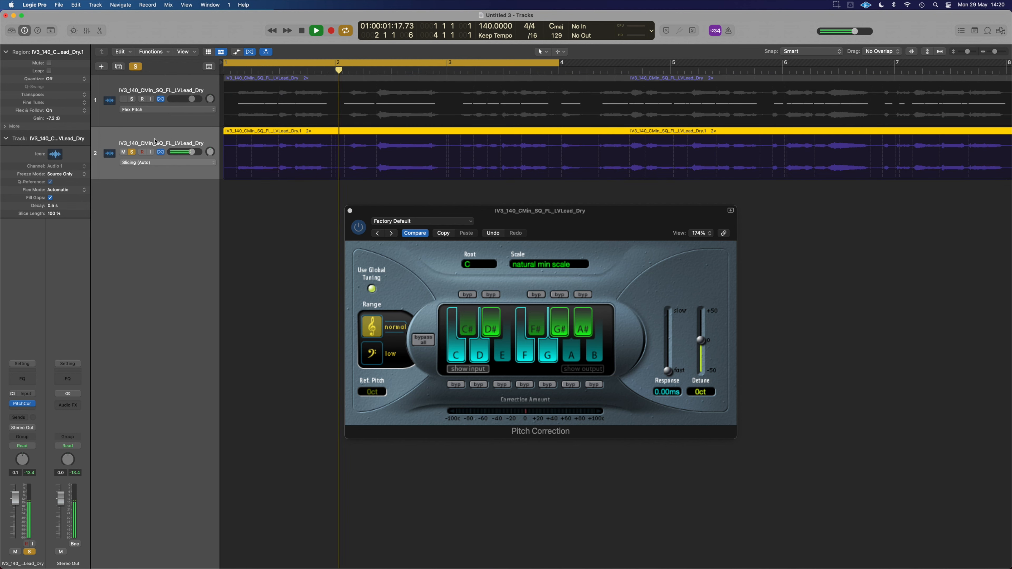
left_click(132, 99)
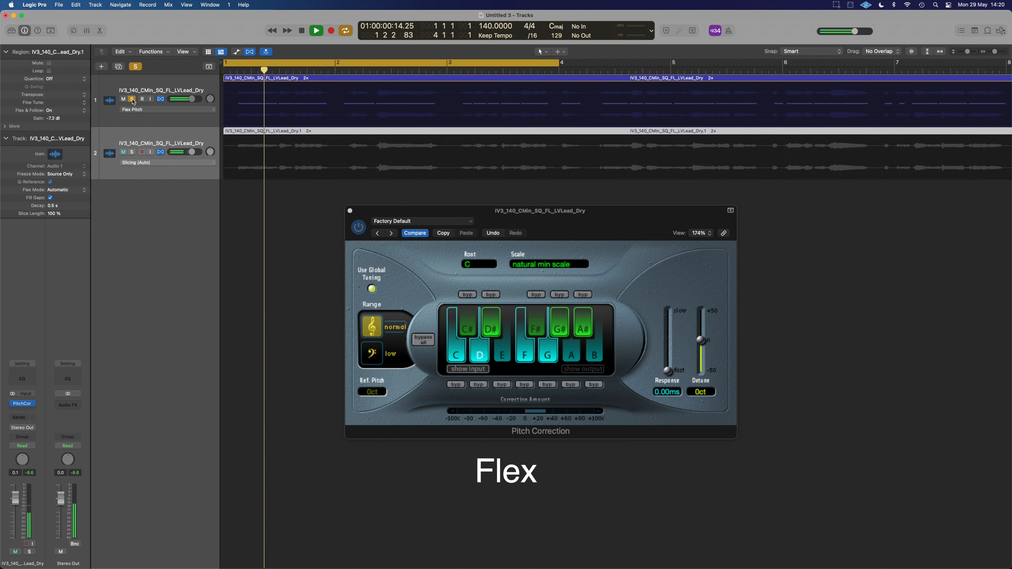